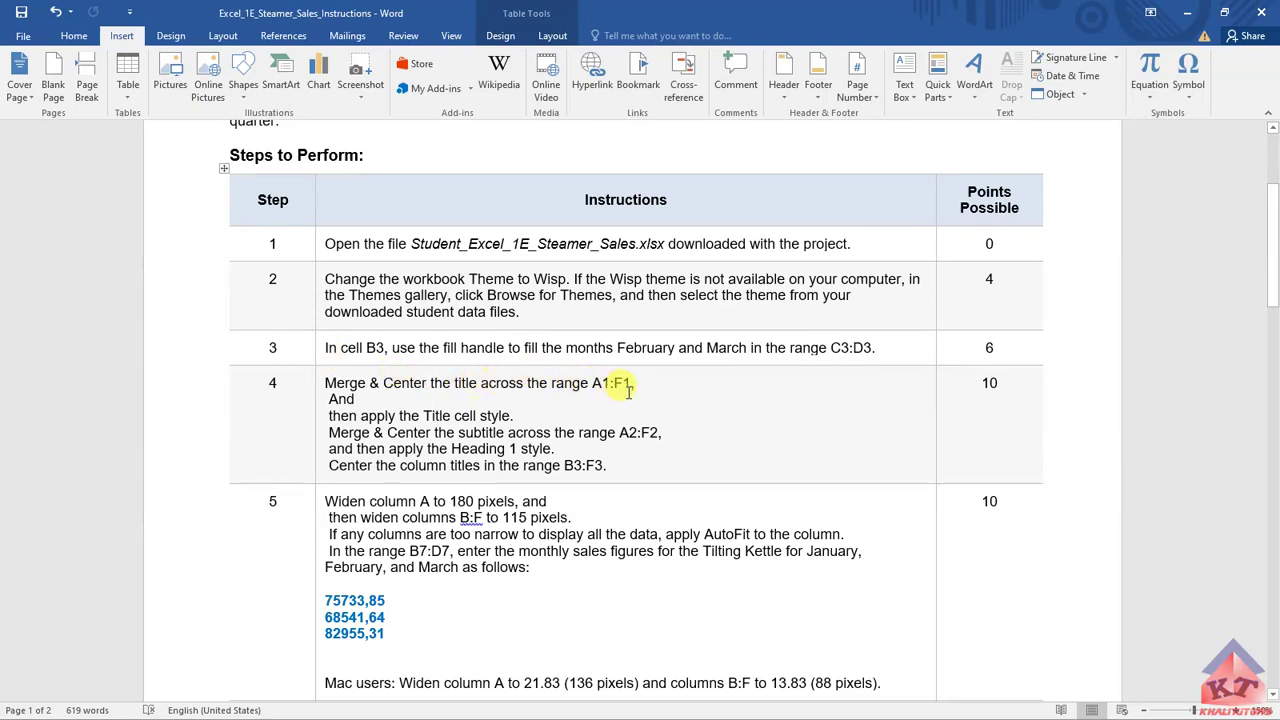
# - Add a comma after A1:F1 in step 4 of the Word instructions, then return to the Steamer Sales workbook
pyautogui.write(',')
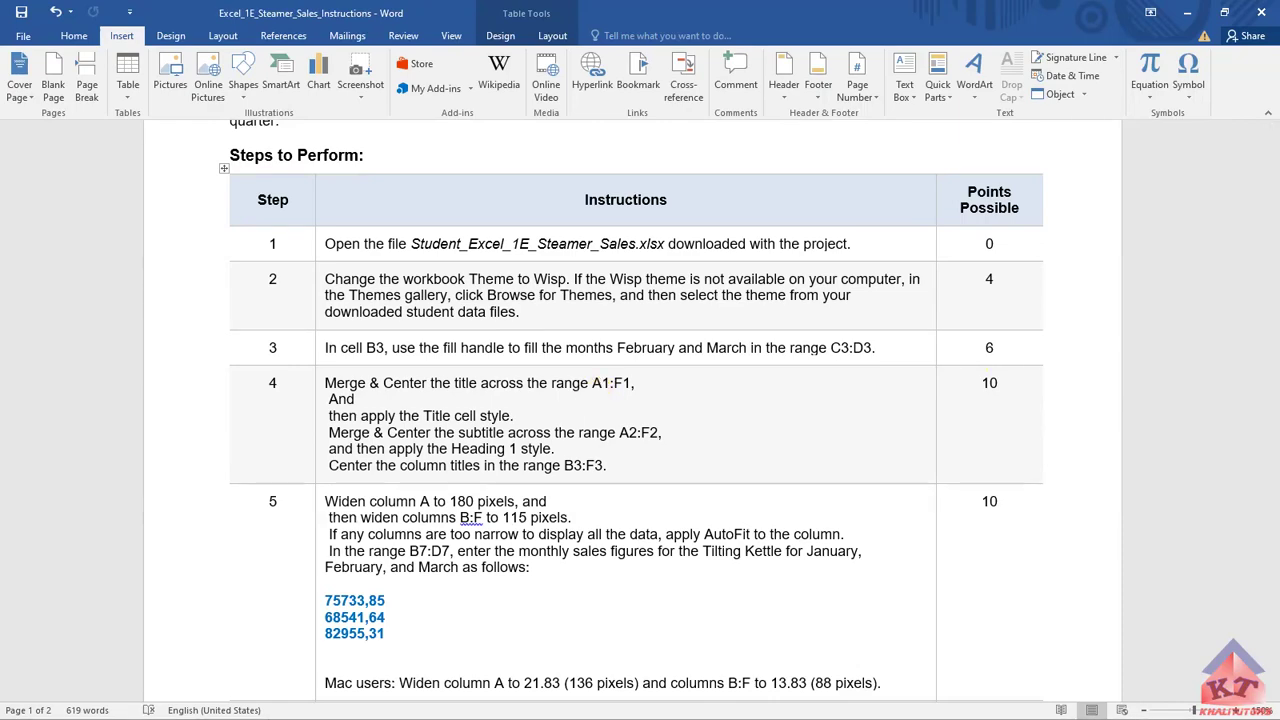
pyautogui.hotkey('alt', 'Tab')
# - Merge and centre the 'Millstone Restaurant Supply' title across A1:F1
pyautogui.click(300, 326)
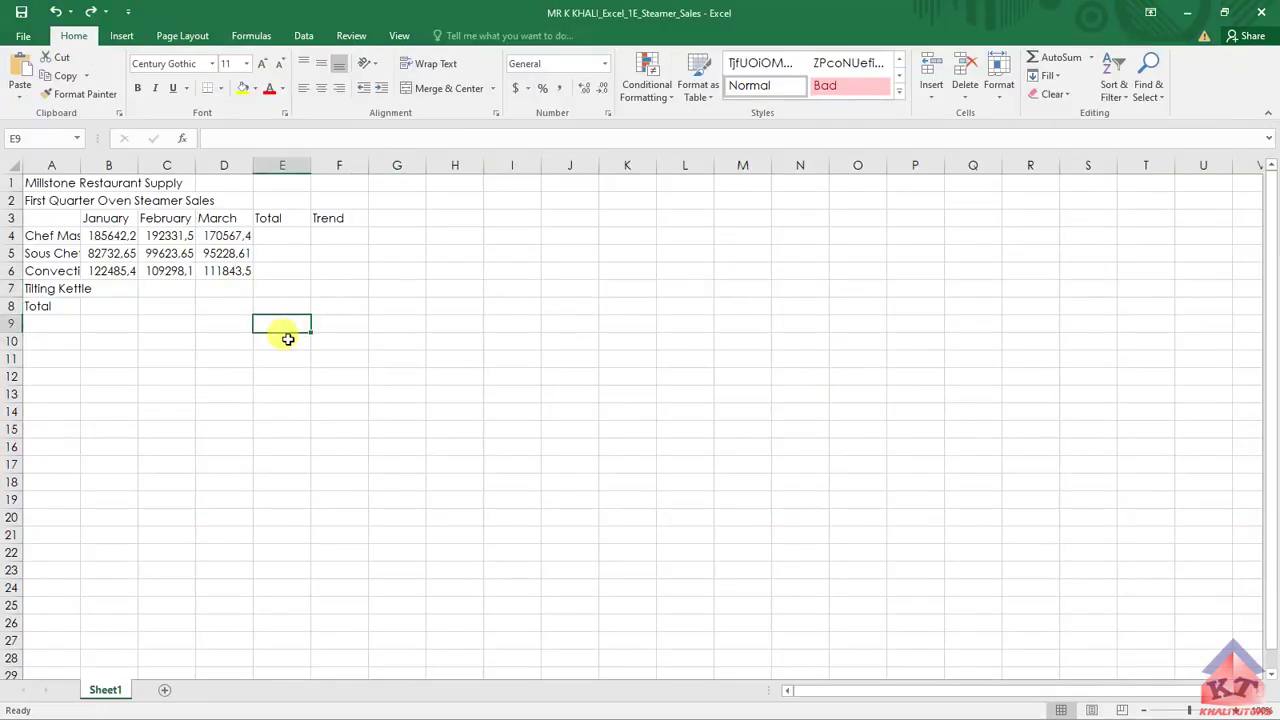
pyautogui.click(52, 184)
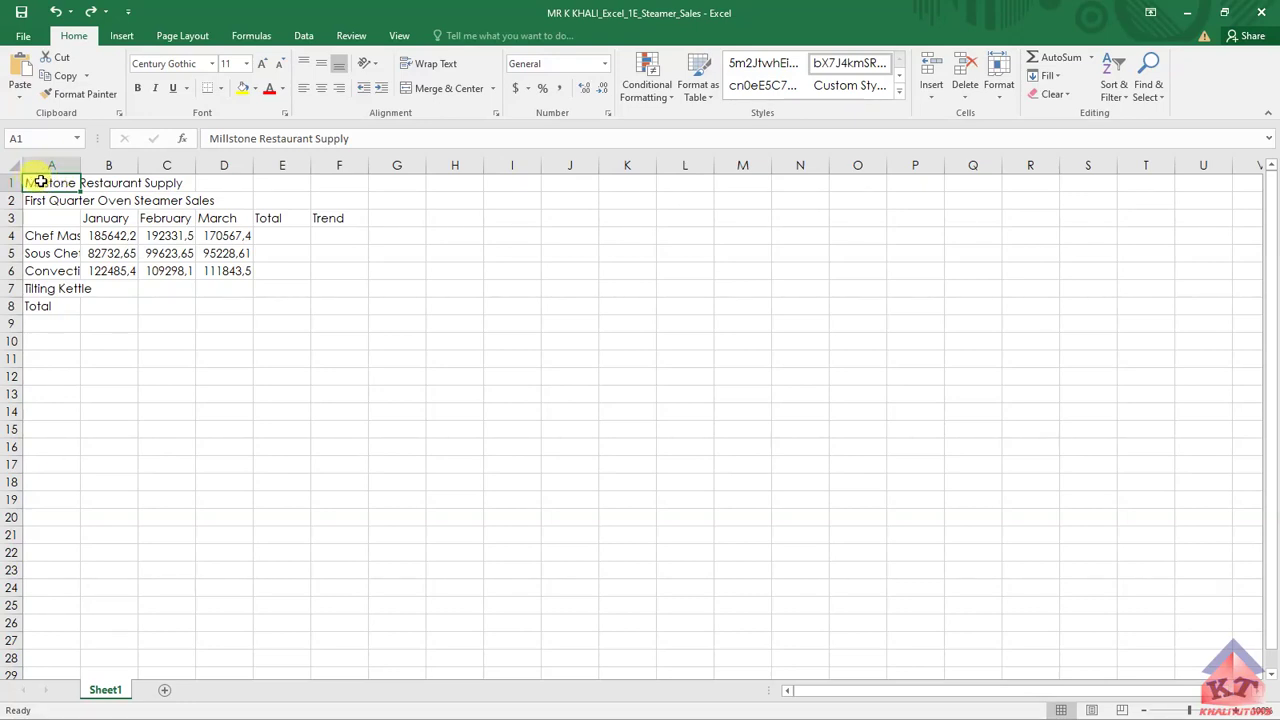
pyautogui.click(337, 181)
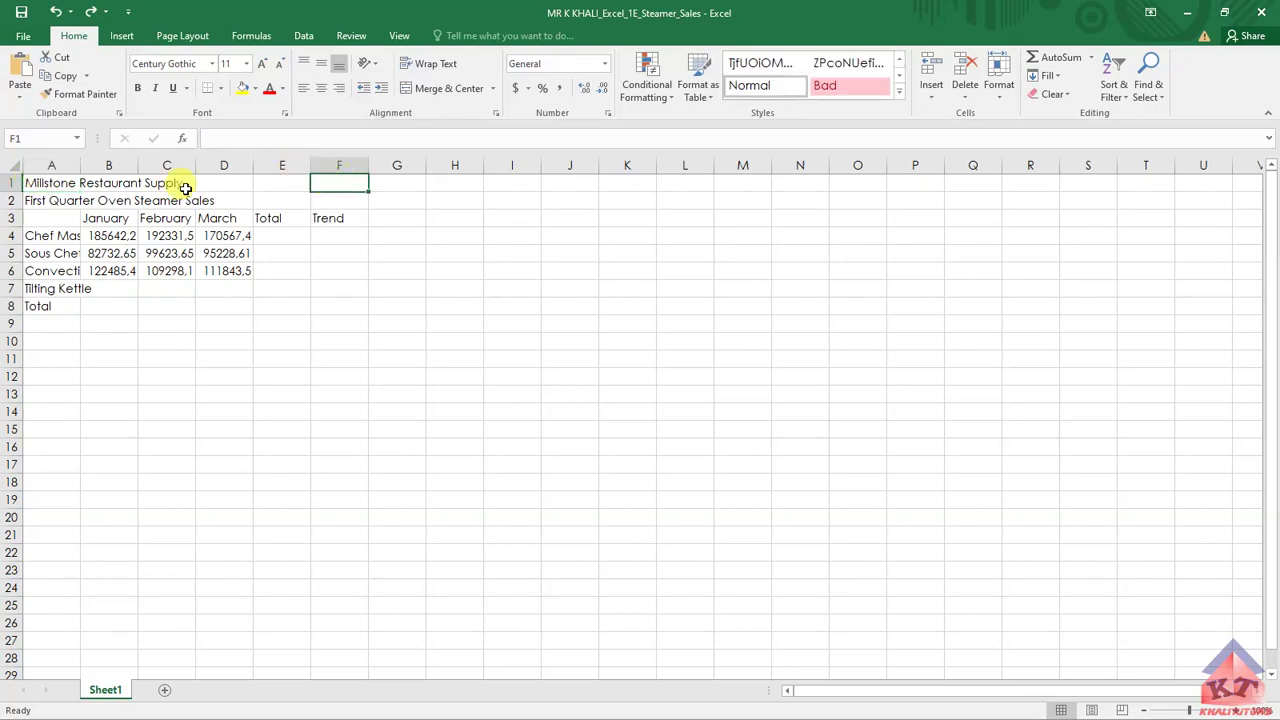
pyautogui.click(46, 183)
pyautogui.click(330, 182)
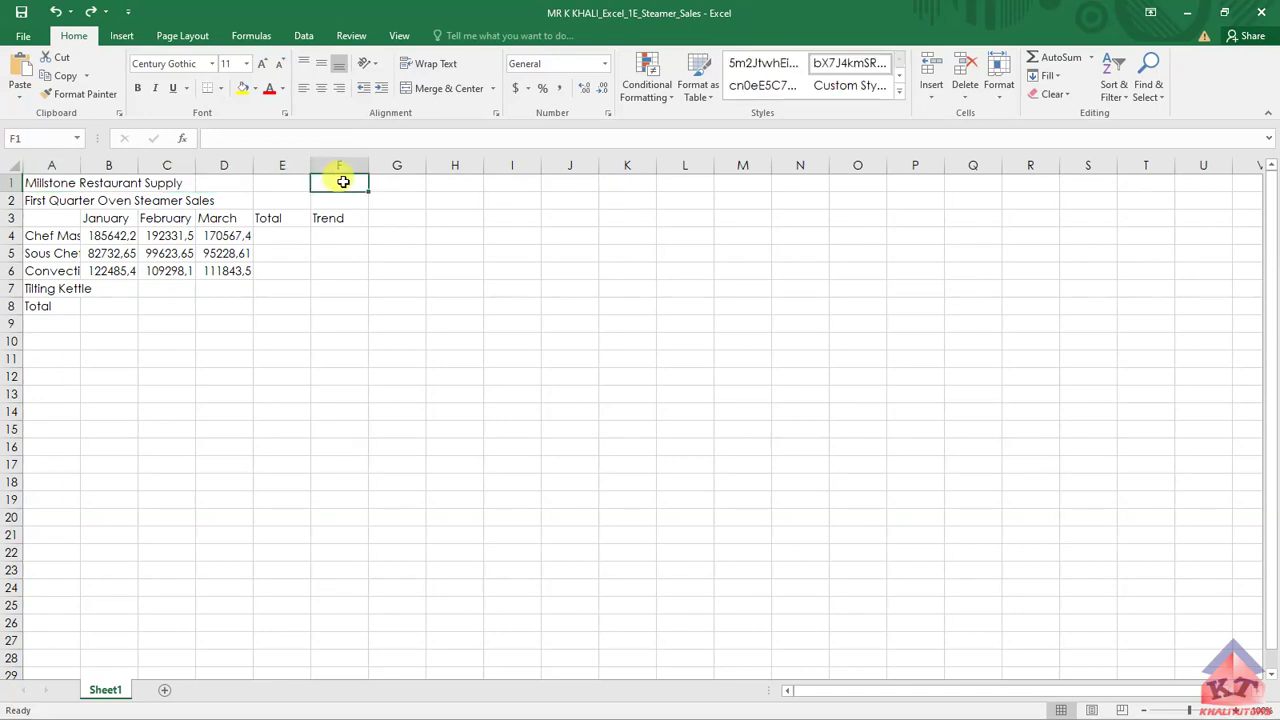
pyautogui.click(40, 180)
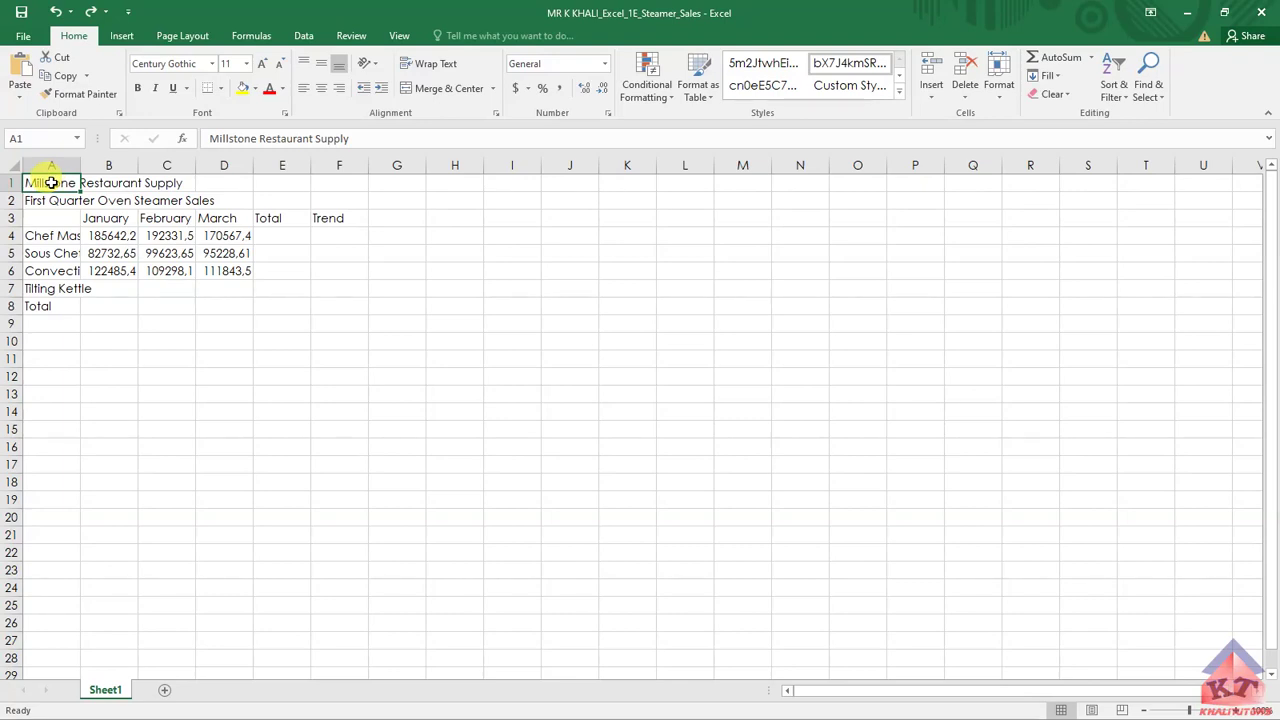
pyautogui.moveTo(37, 180); pyautogui.dragTo(333, 181)
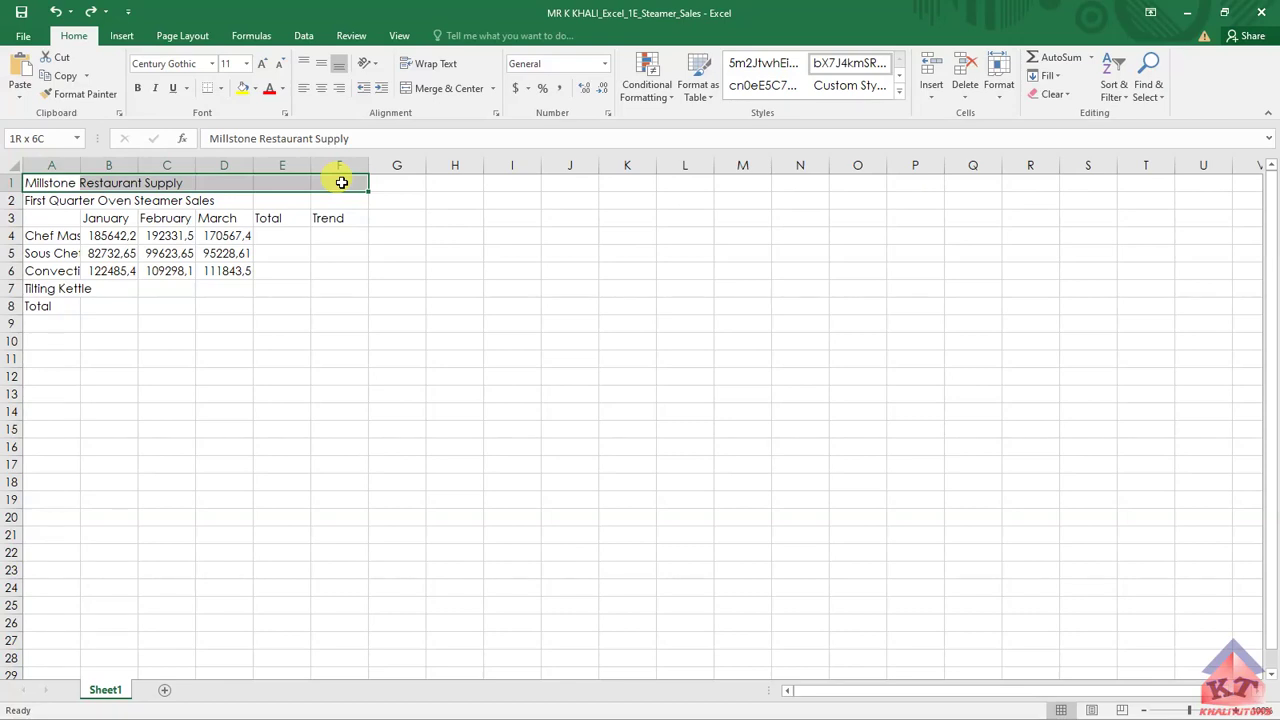
pyautogui.moveTo(341, 182); pyautogui.dragTo(341, 182)
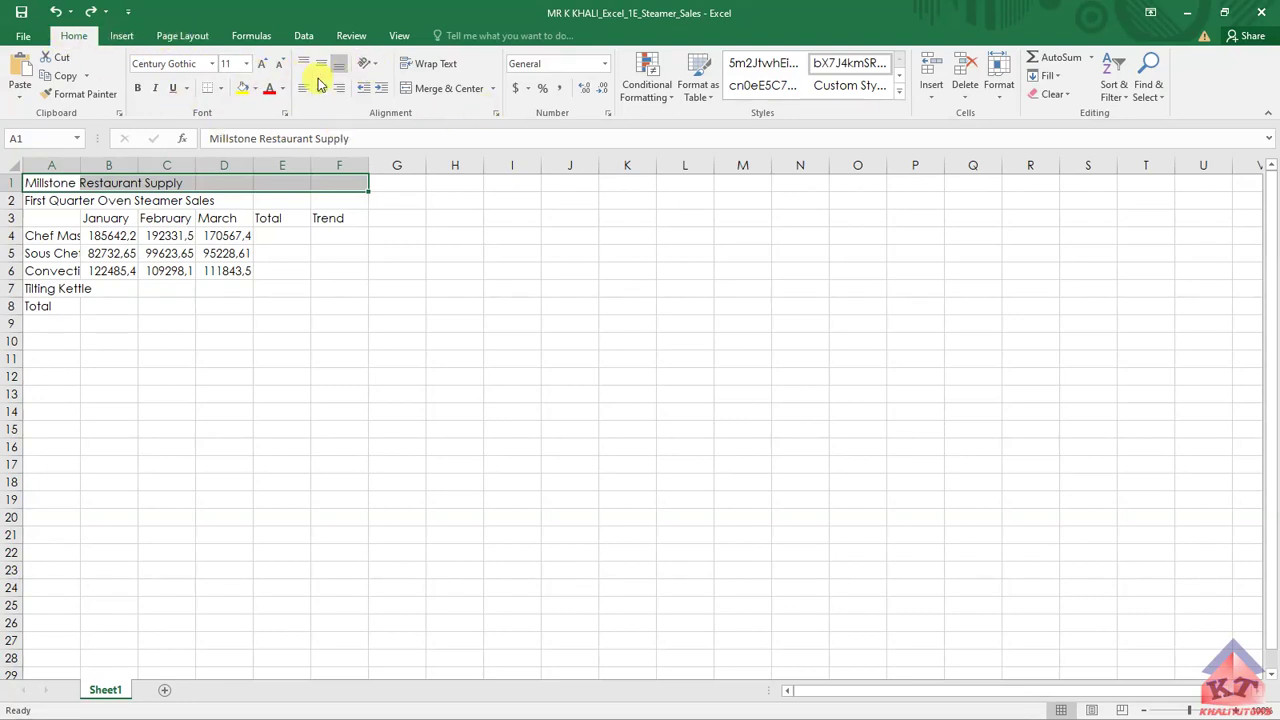
pyautogui.click(453, 90)
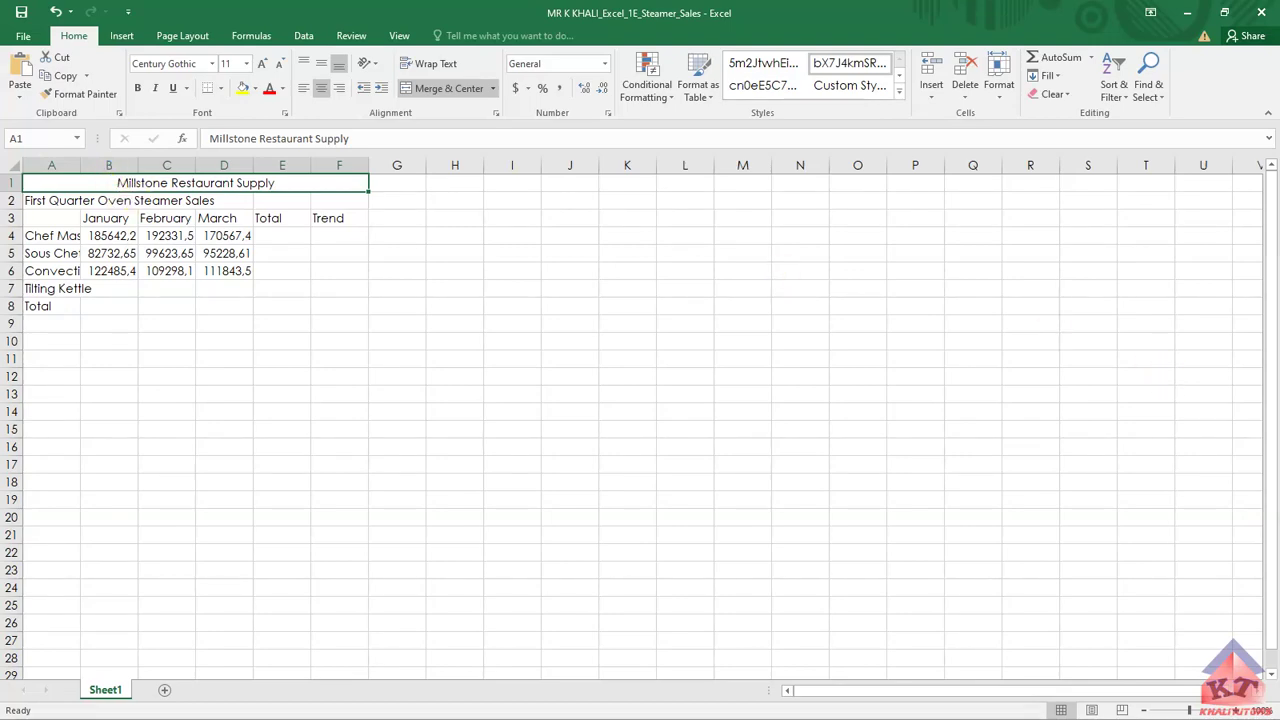
pyautogui.hotkey('alt', 'Tab')
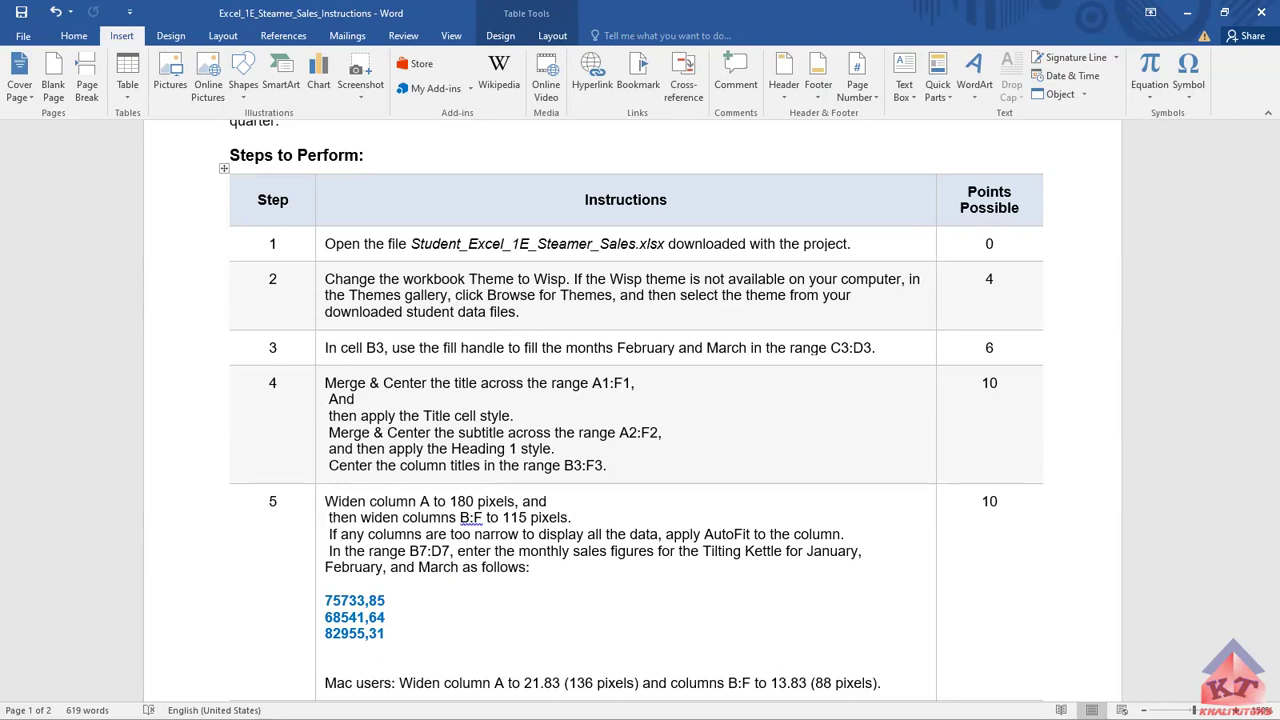
# - Return from the Word instructions to the Steamer Sales workbook with Alt+Tab
pyautogui.hotkey('alt', 'Tab')
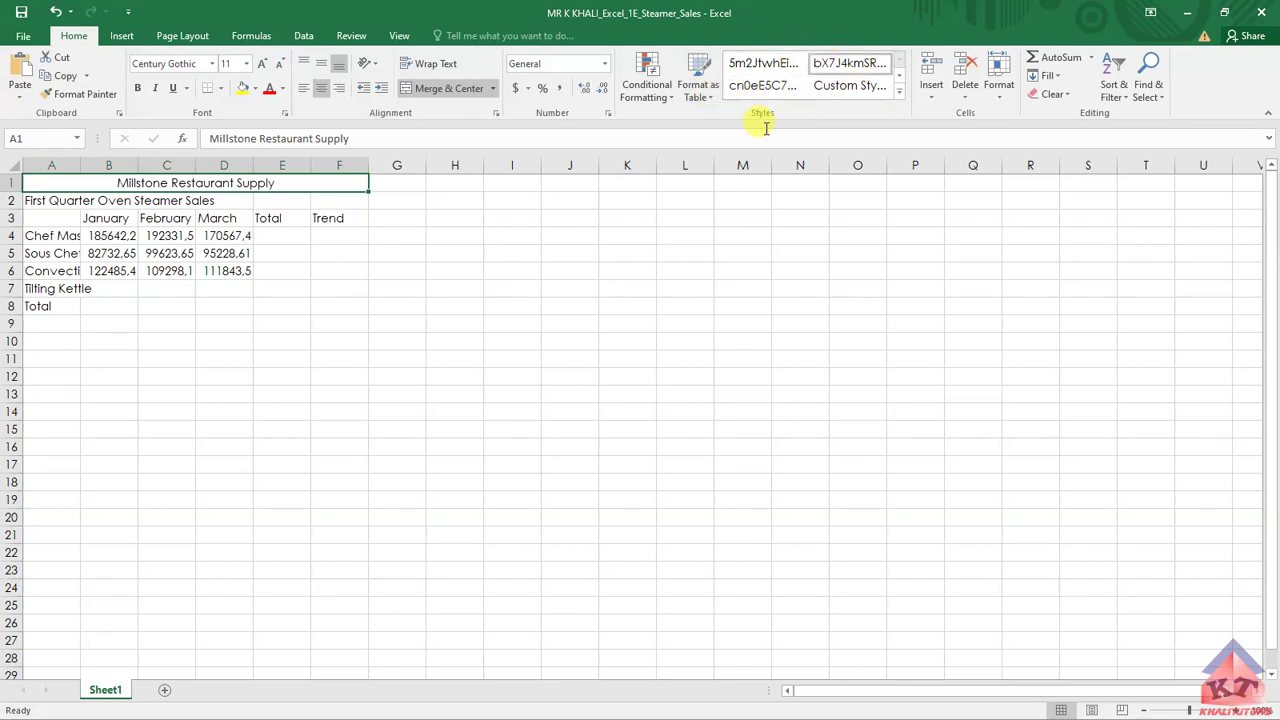
# - Apply the Title cell style to the merged Millstone Restaurant Supply title in A1
pyautogui.click(899, 91)
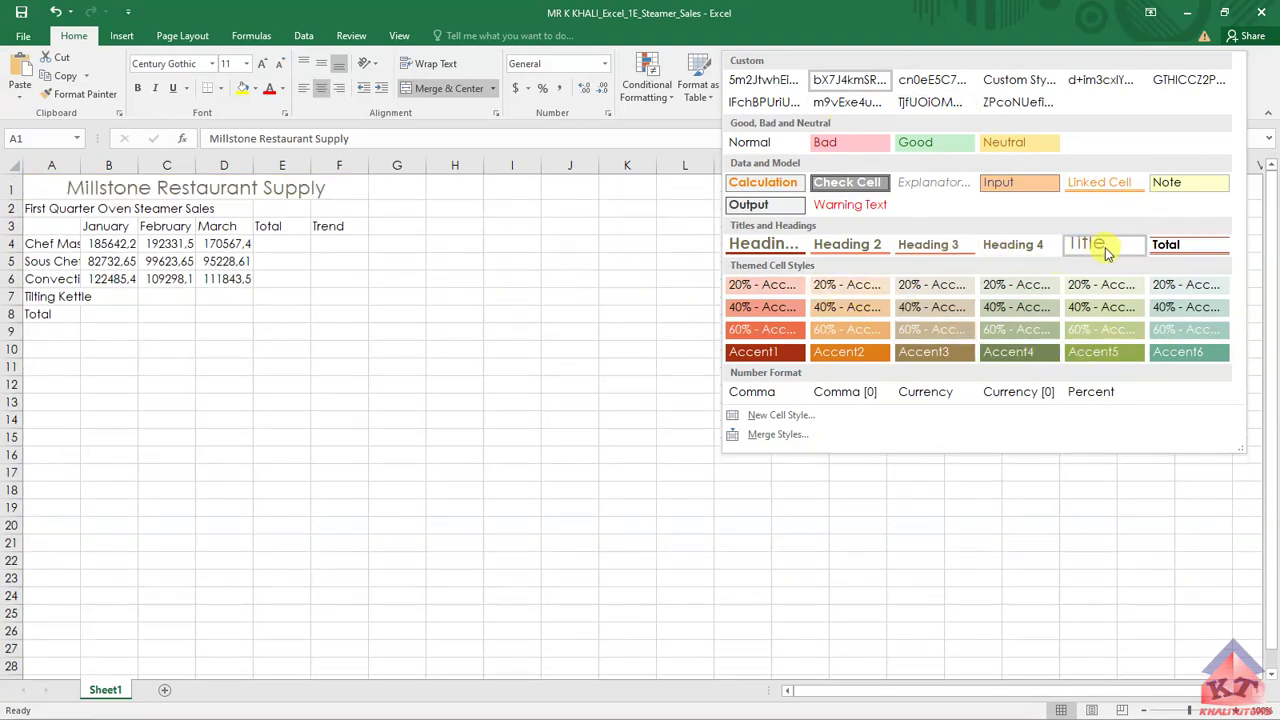
pyautogui.click(1101, 250)
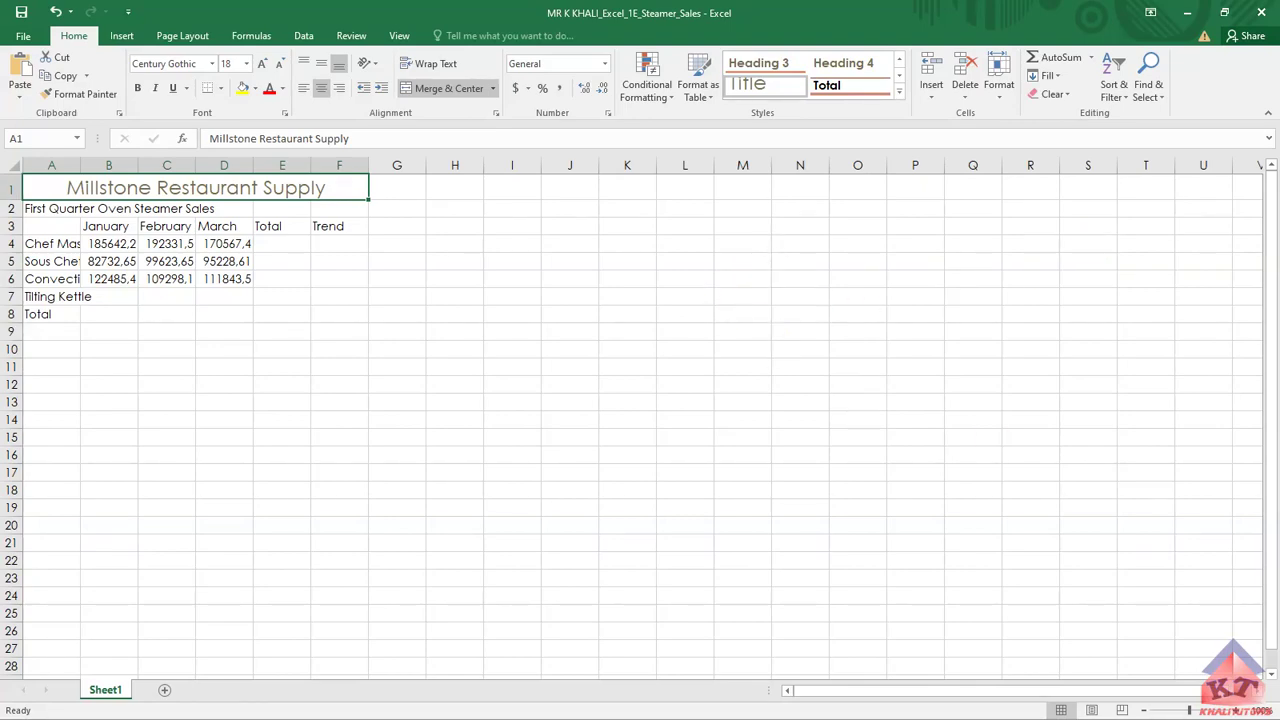
pyautogui.hotkey('alt', 'Tab')
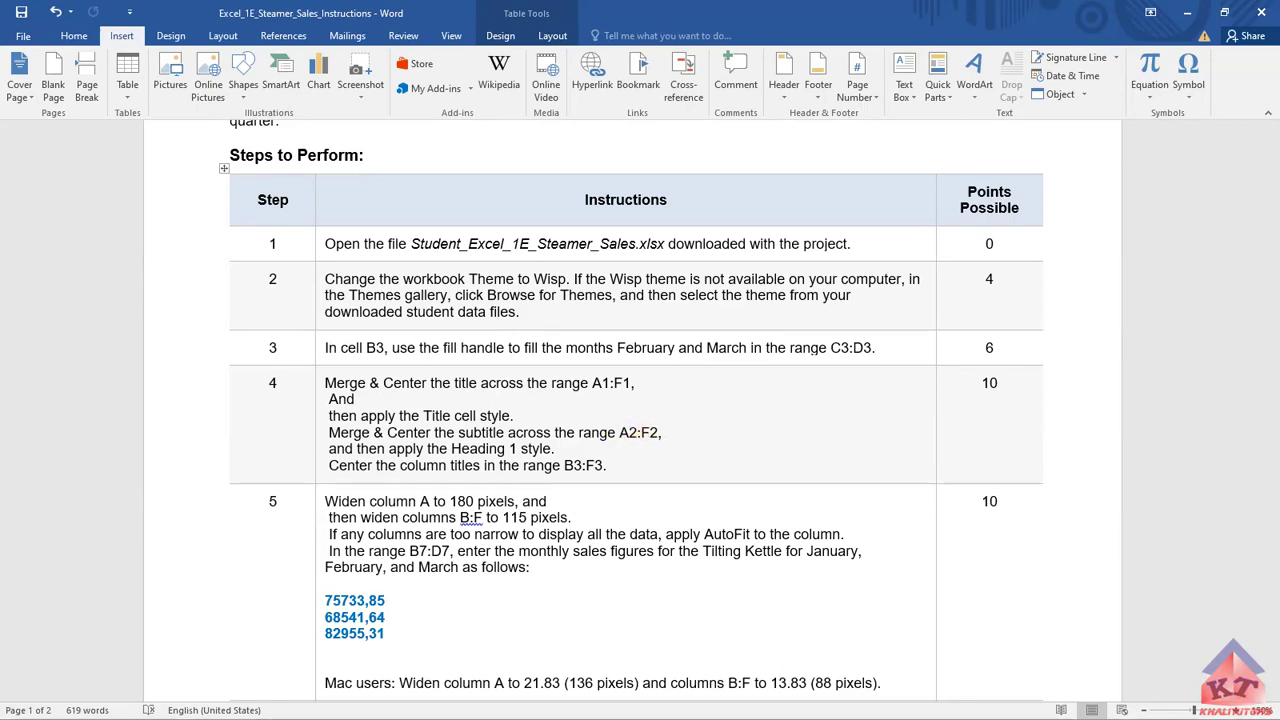
# - Merge and centre the 'First Quarter Oven Steamer Sales' subtitle across A2:F2
pyautogui.hotkey('alt', 'Tab')
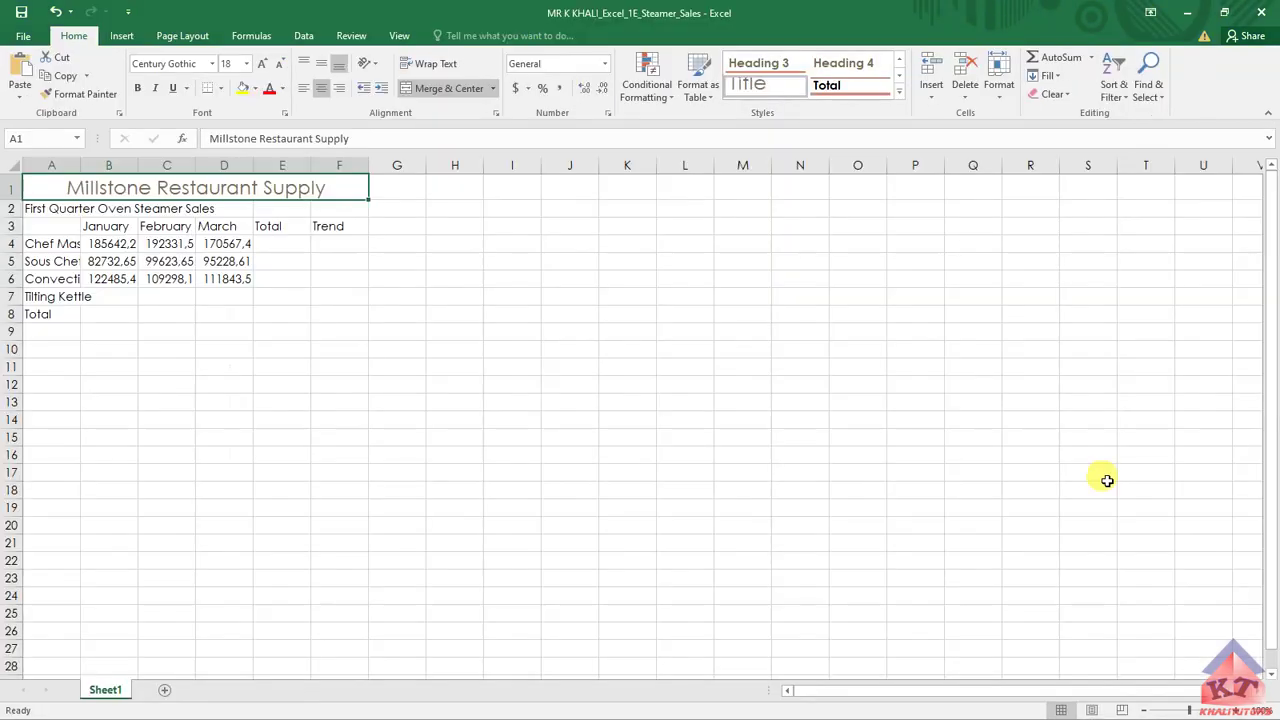
pyautogui.click(48, 212)
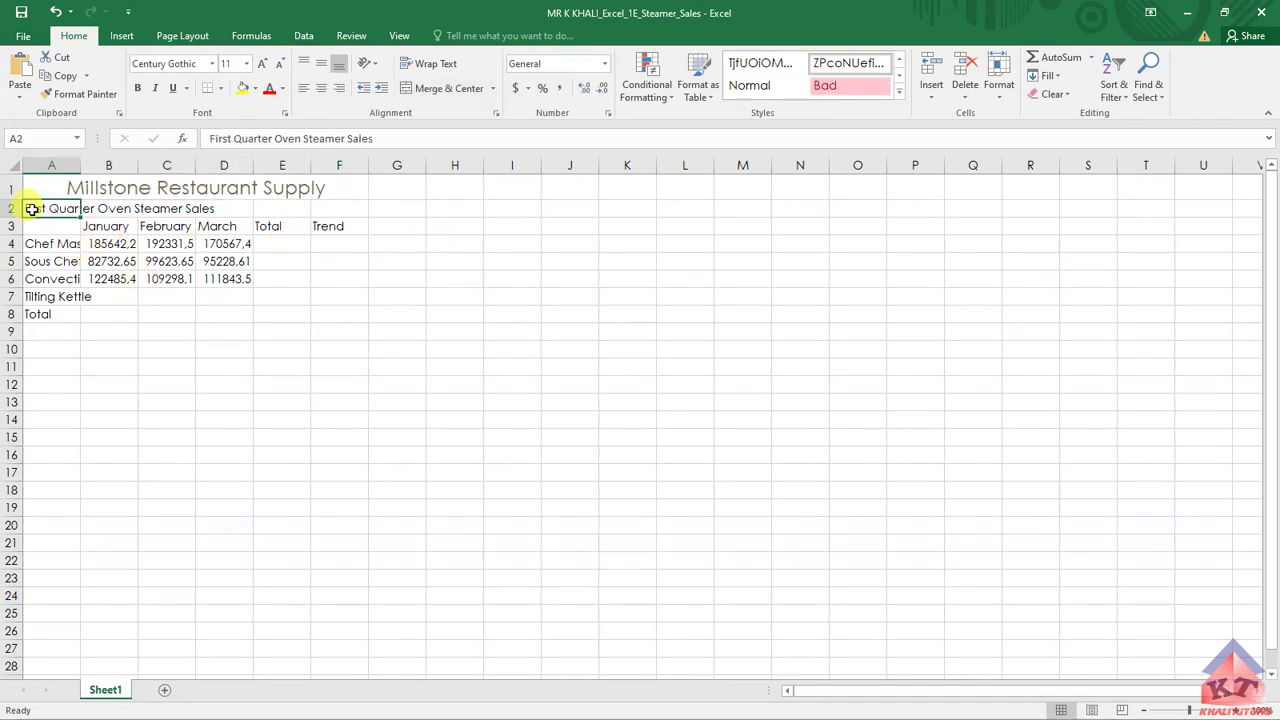
pyautogui.moveTo(32, 209); pyautogui.dragTo(342, 209)
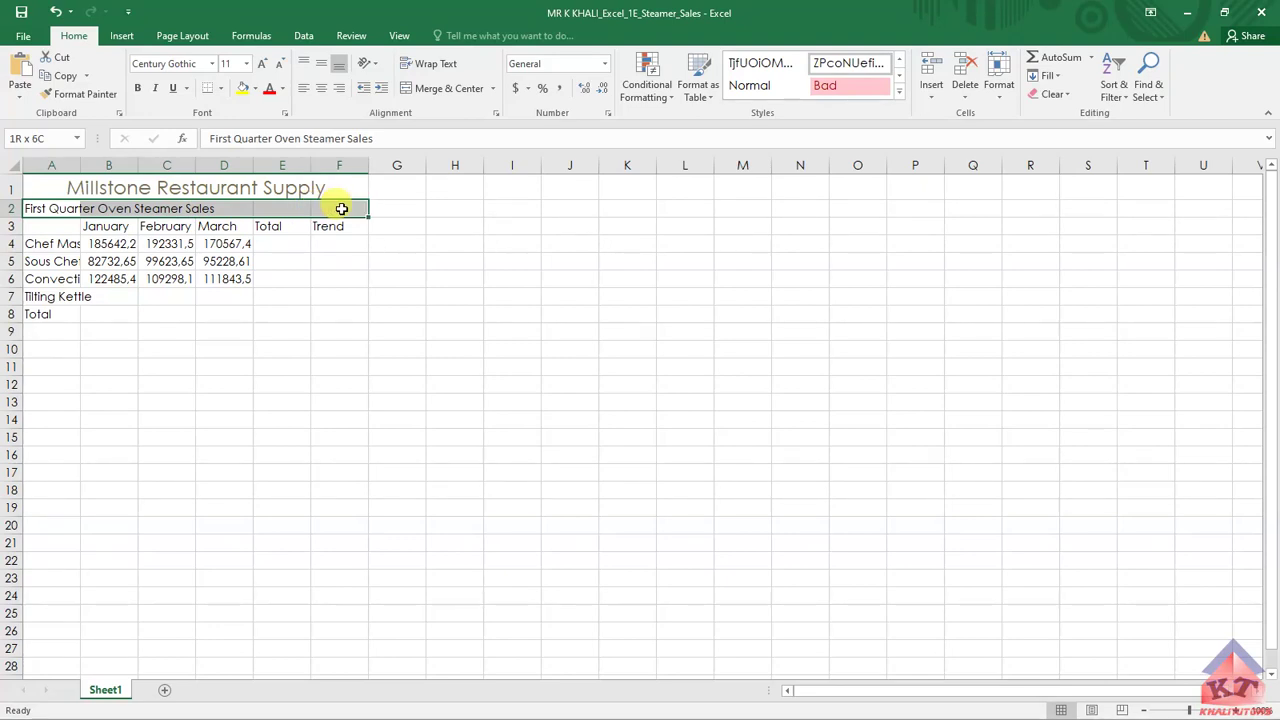
pyautogui.moveTo(342, 209); pyautogui.dragTo(337, 206)
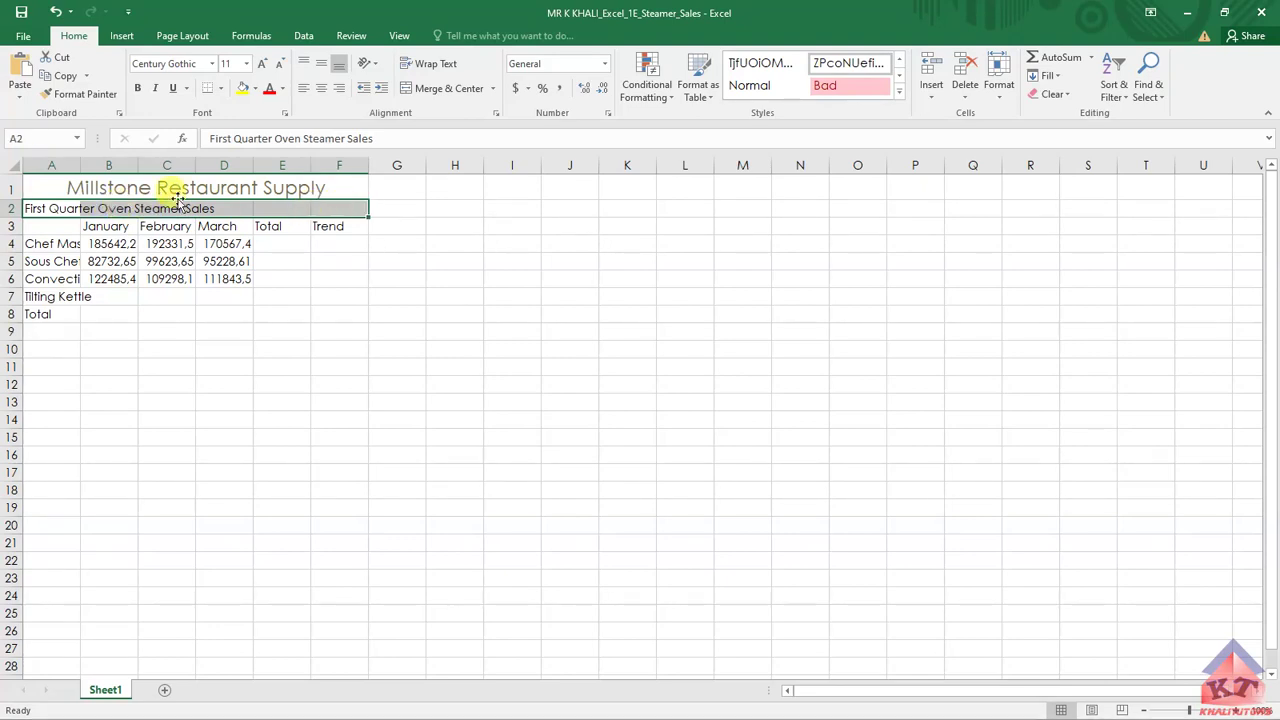
pyautogui.click(448, 90)
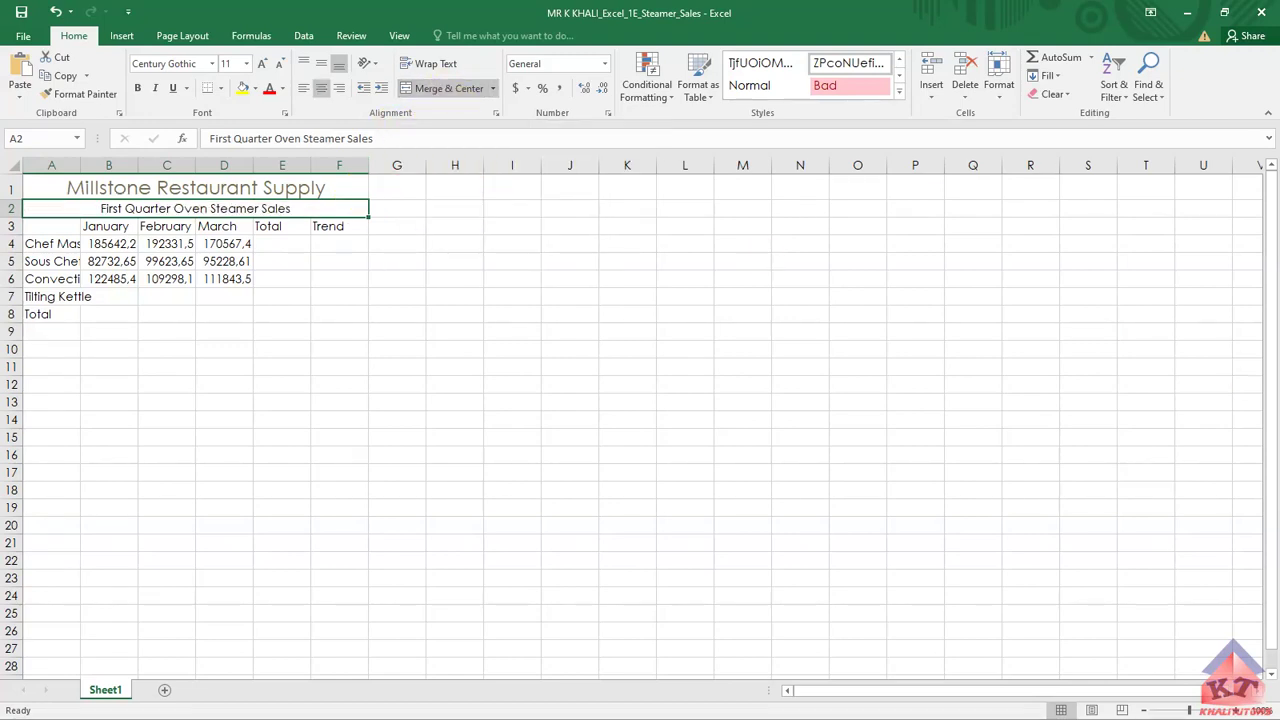
pyautogui.hotkey('alt', 'Tab')
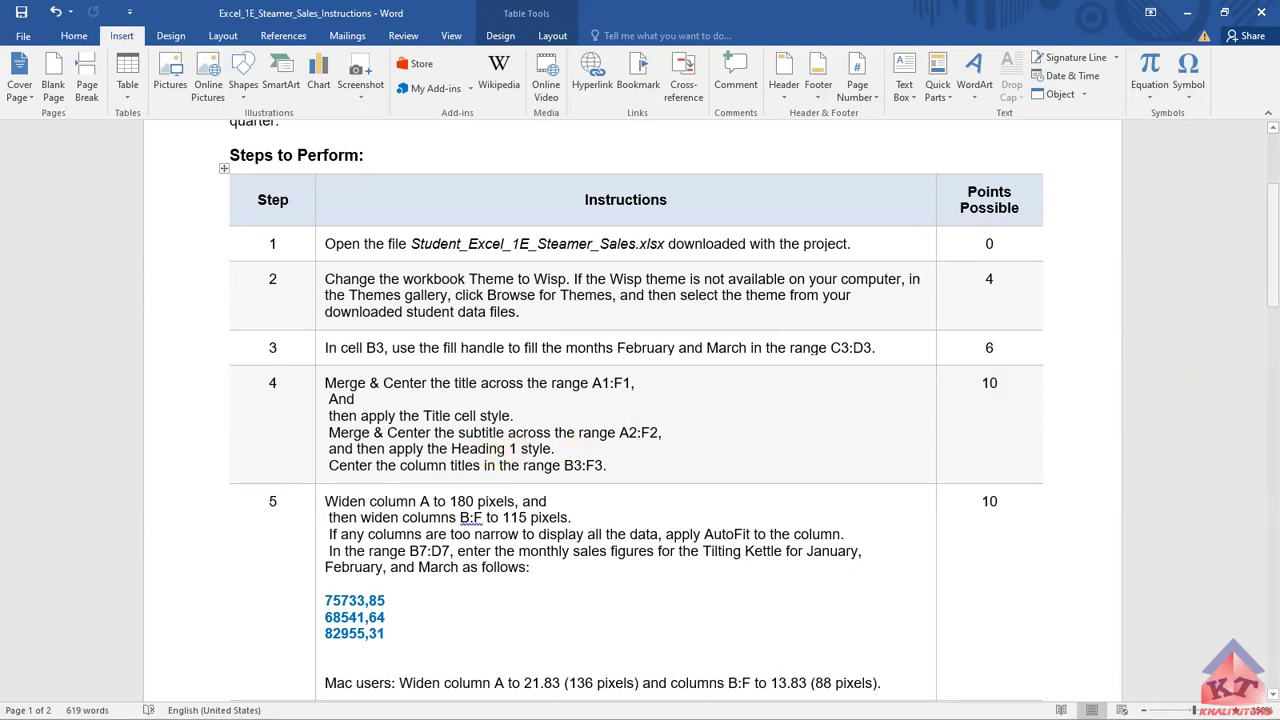
# - Apply the Heading 1 cell style to the merged subtitle in A2
pyautogui.hotkey('alt', 'Tab')
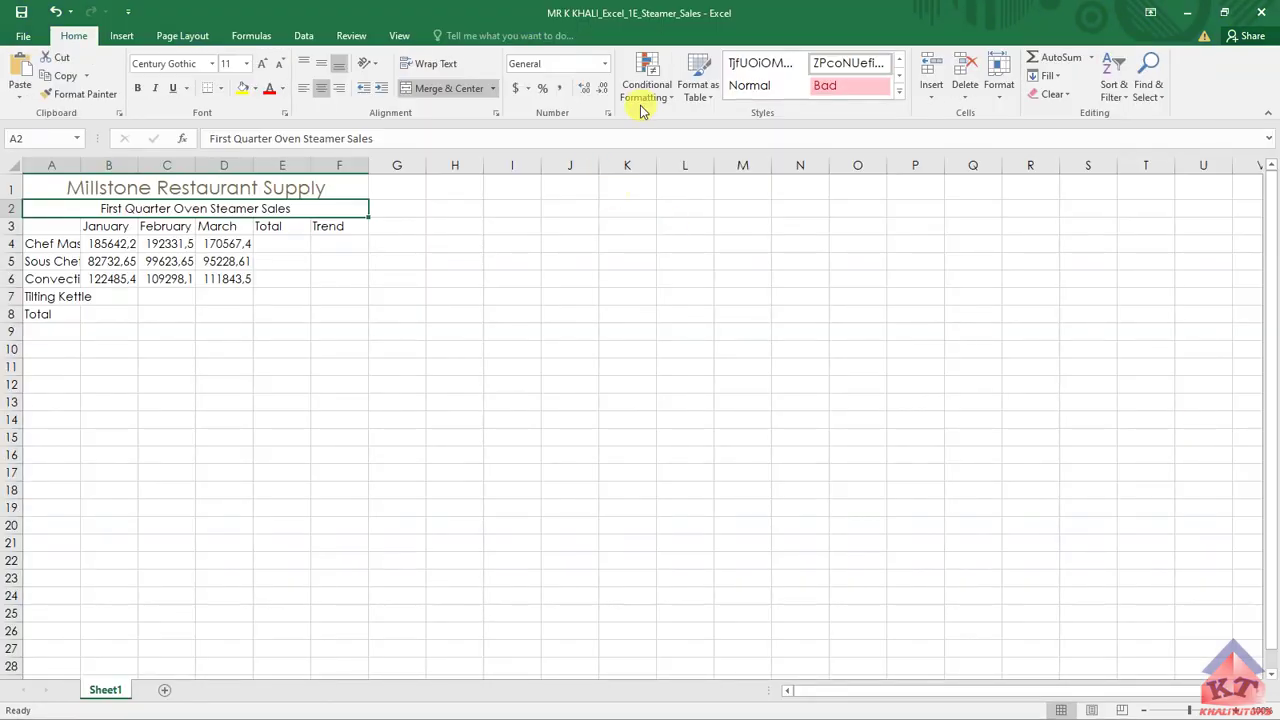
pyautogui.click(899, 97)
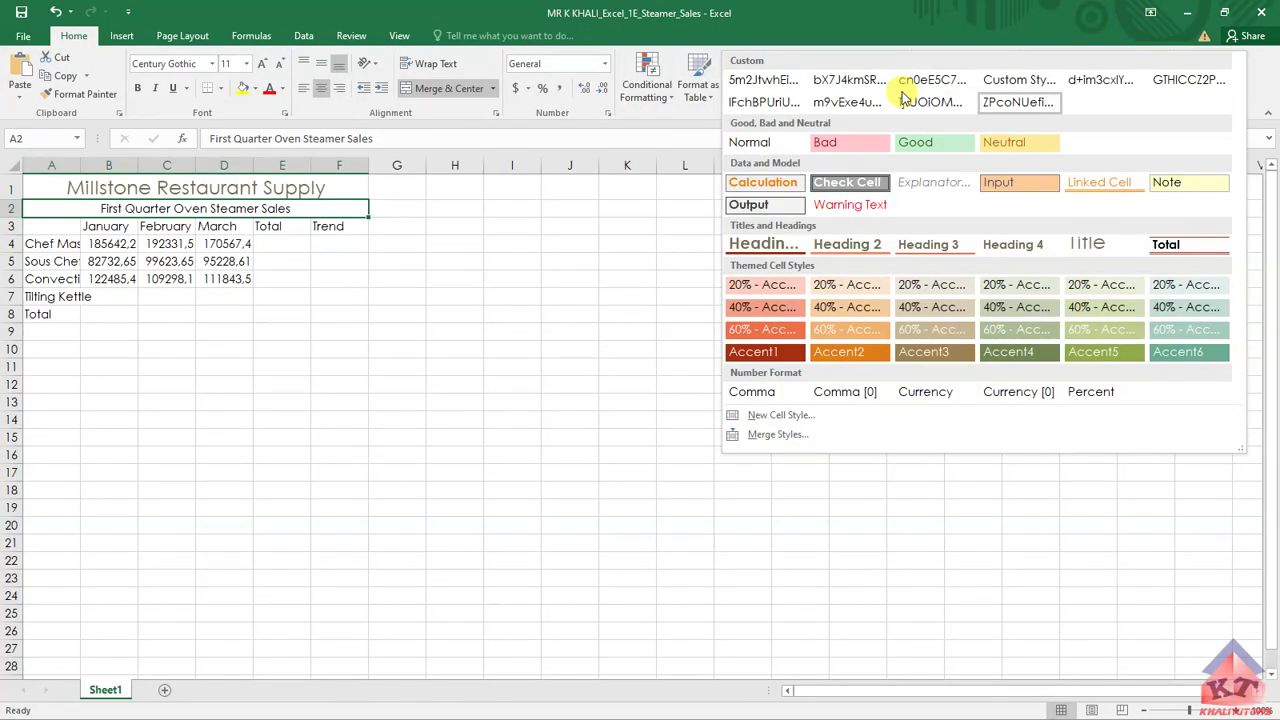
pyautogui.click(772, 248)
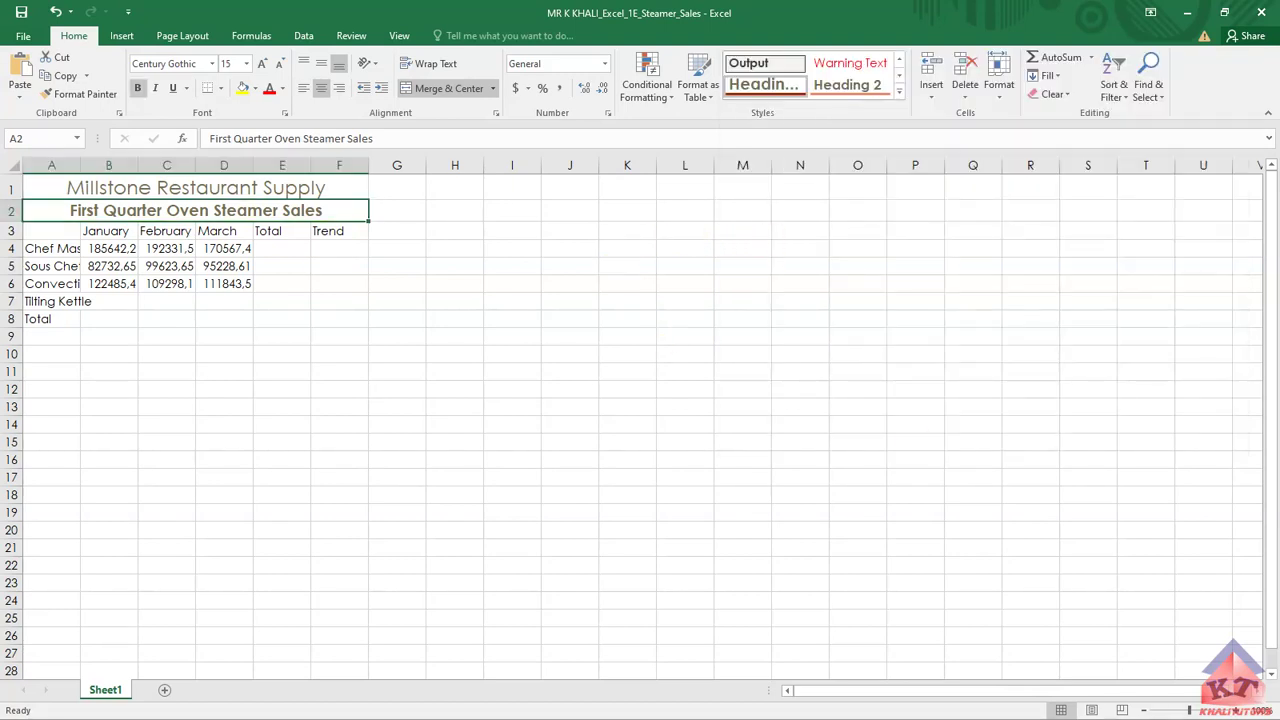
pyautogui.hotkey('alt', 'Tab')
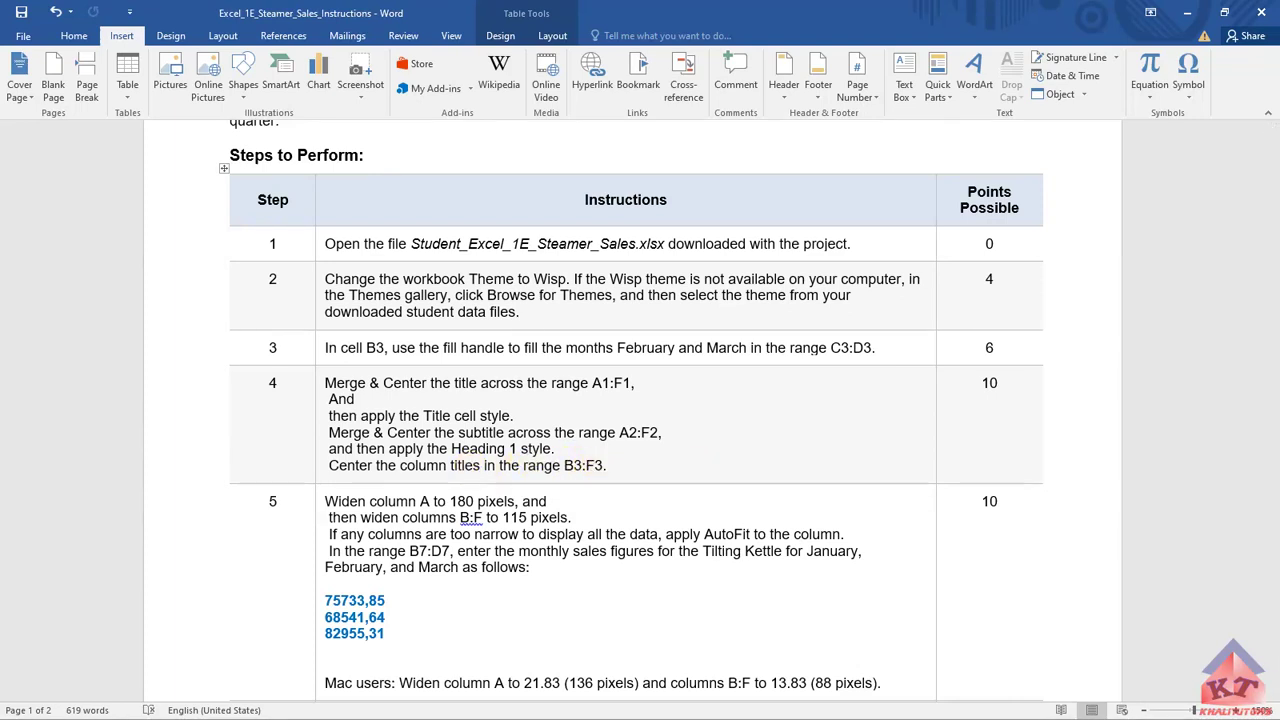
# - Centre the column titles January through Trend in B3:F3
pyautogui.hotkey('alt', 'Tab')
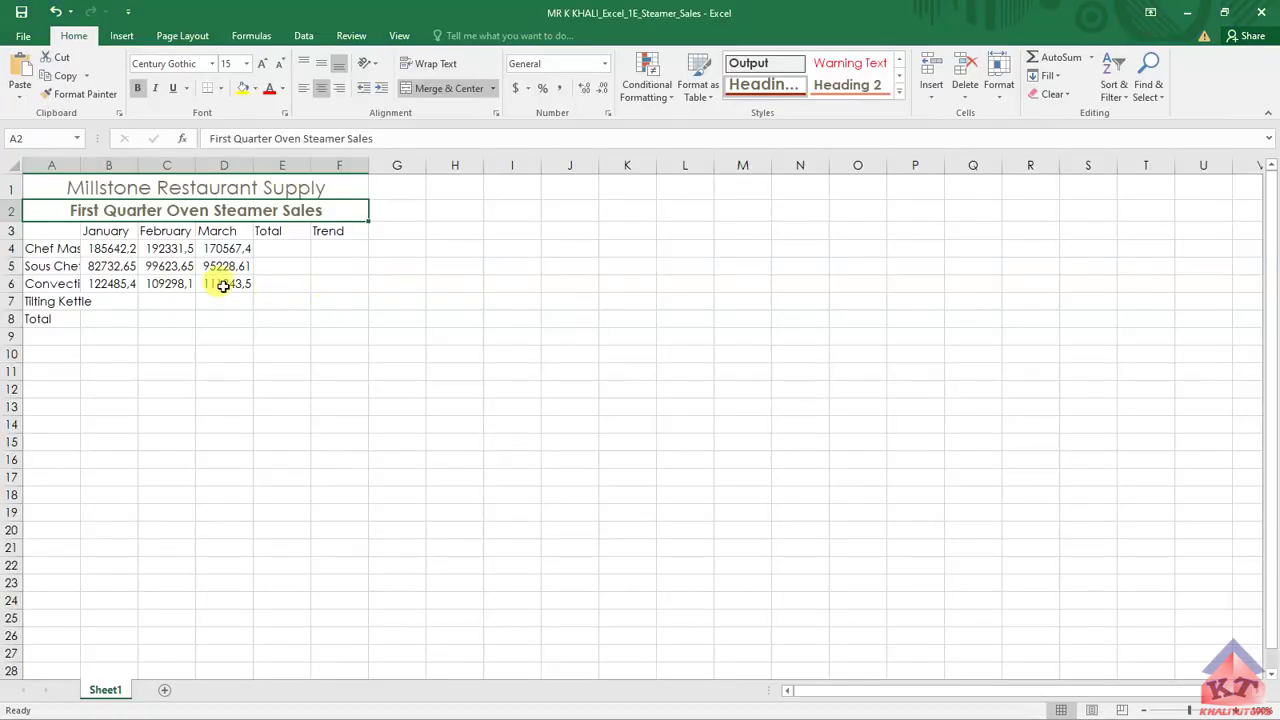
pyautogui.click(109, 230)
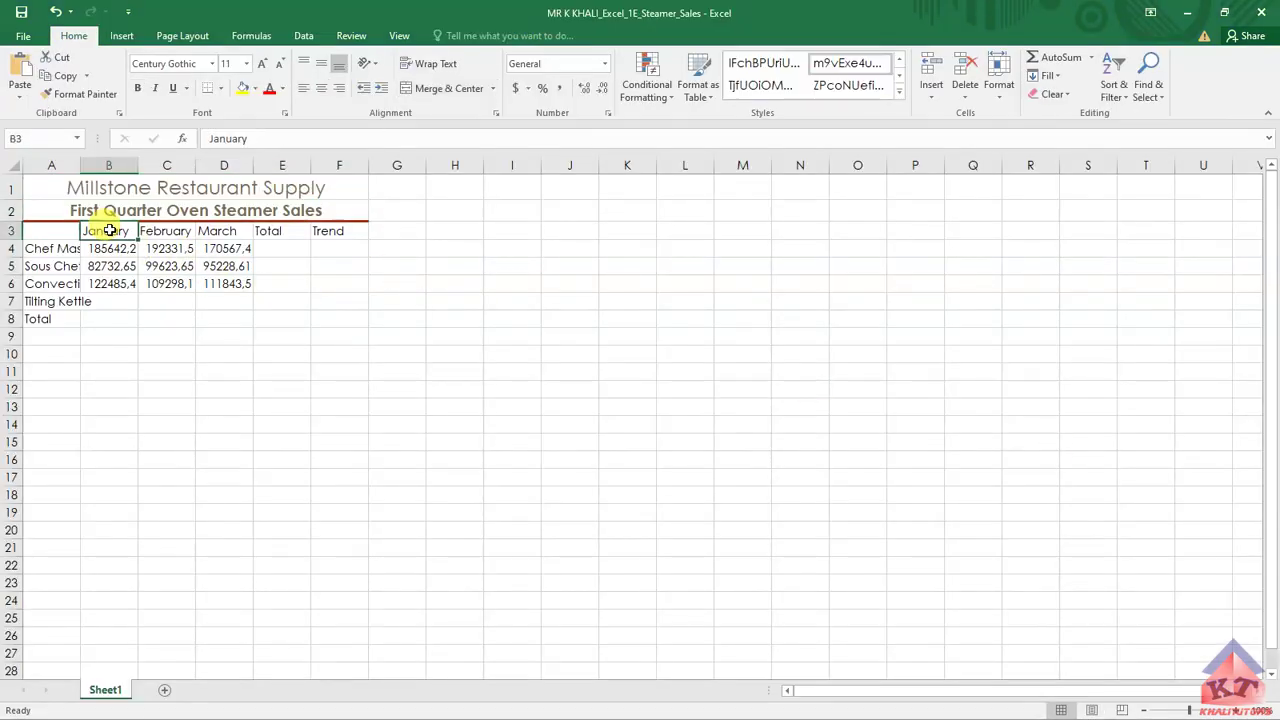
pyautogui.click(339, 230)
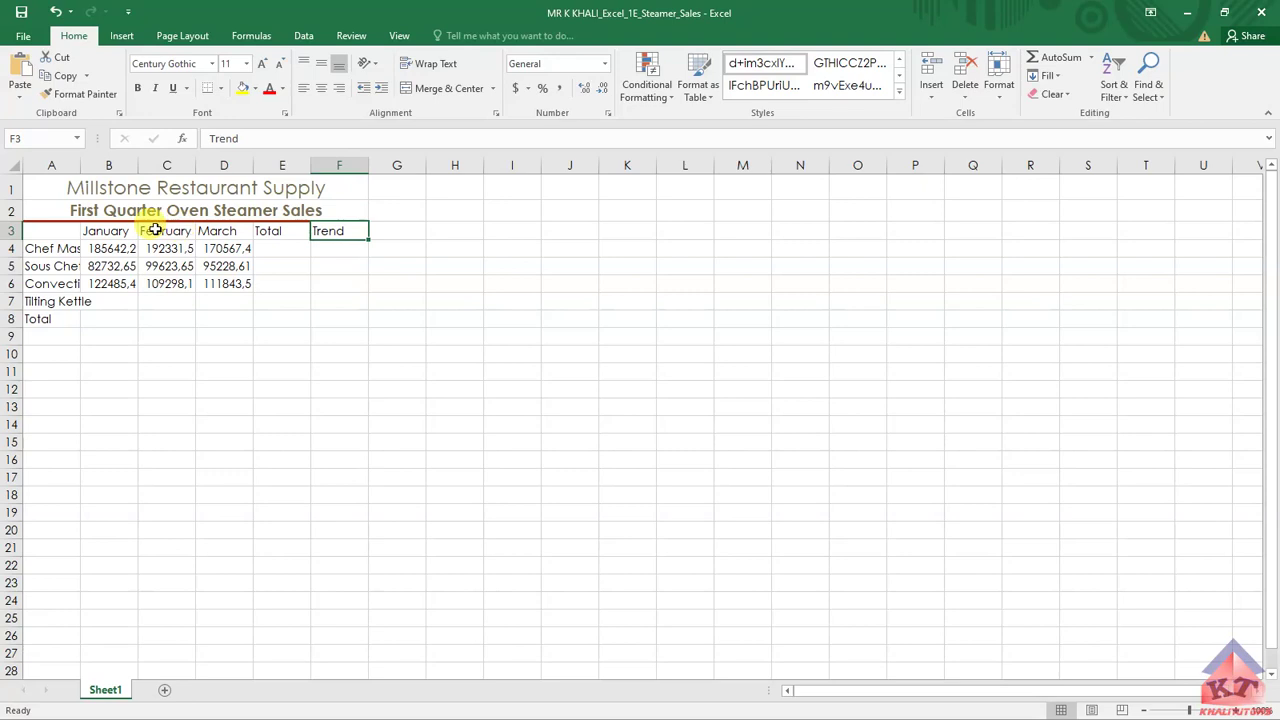
pyautogui.moveTo(98, 231); pyautogui.dragTo(316, 234)
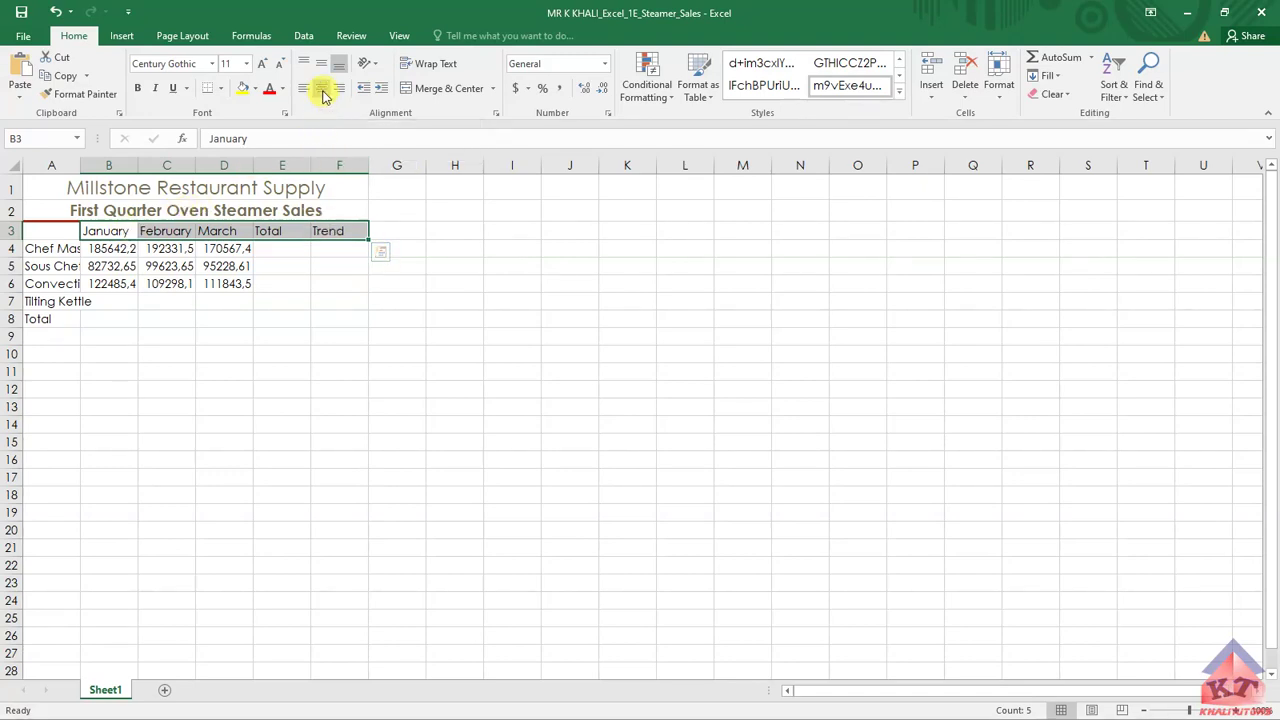
pyautogui.click(322, 90)
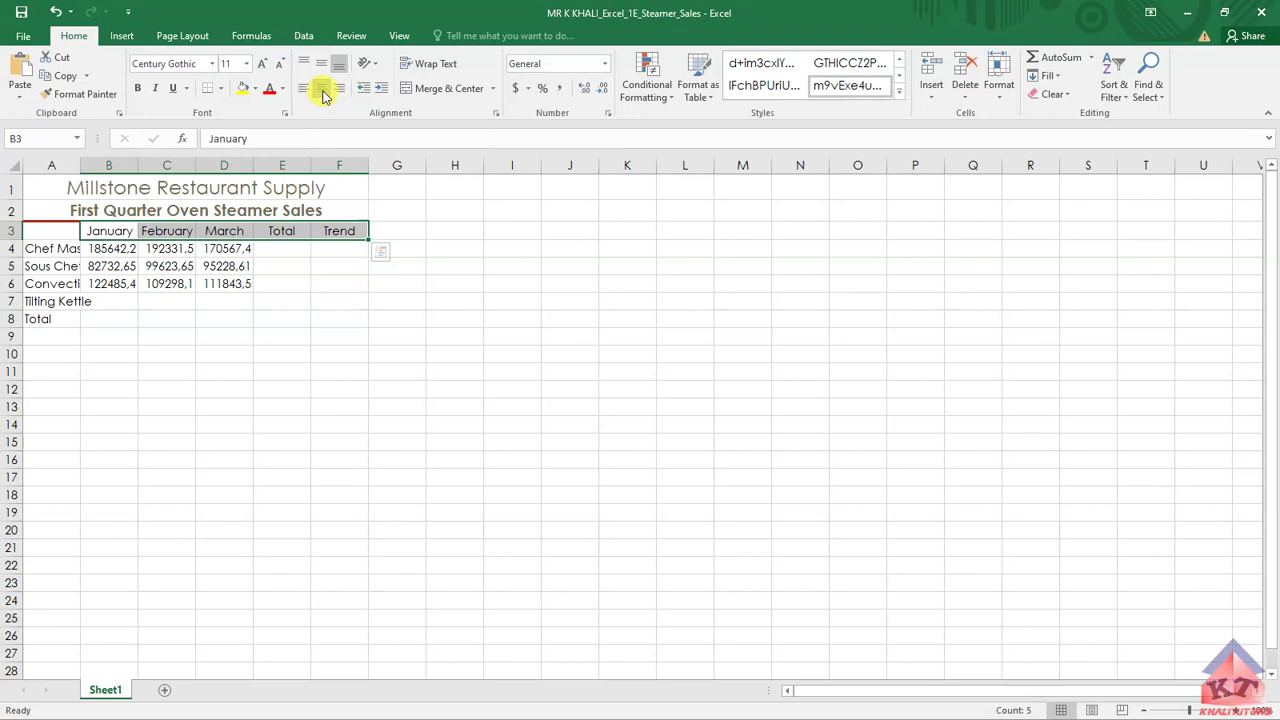
pyautogui.click(509, 376)
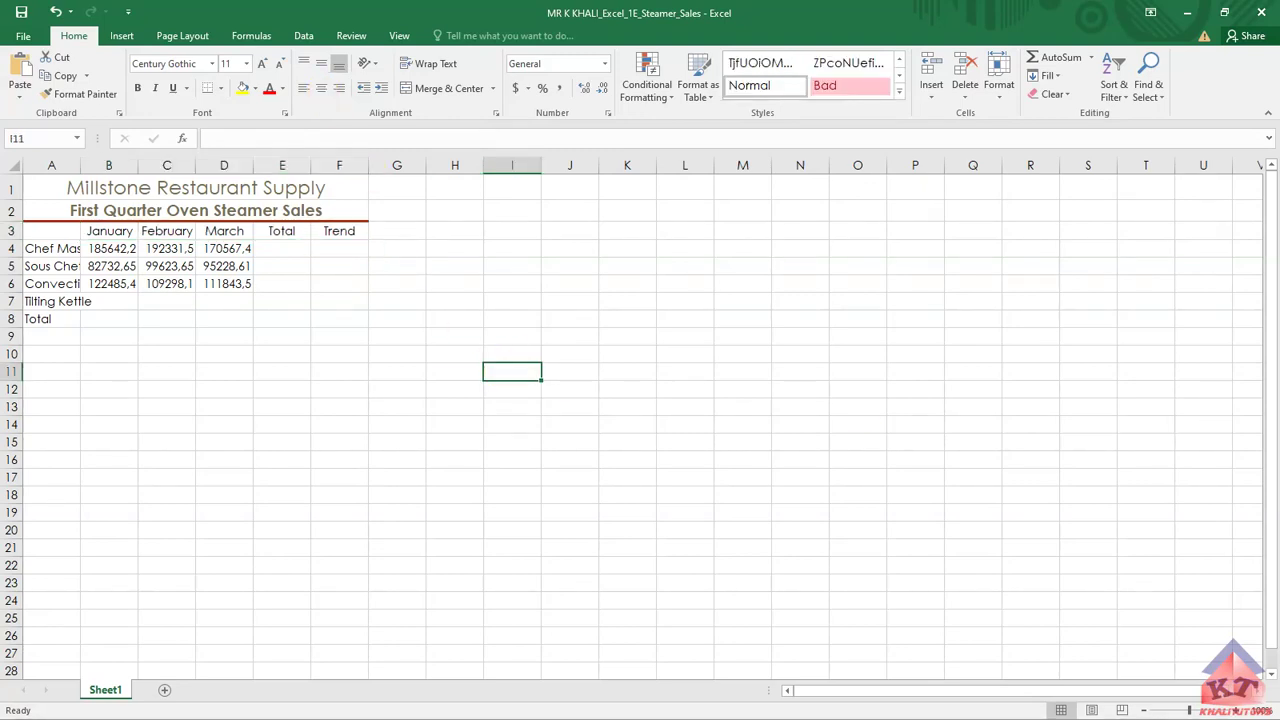
pyautogui.hotkey('alt', 'Tab')
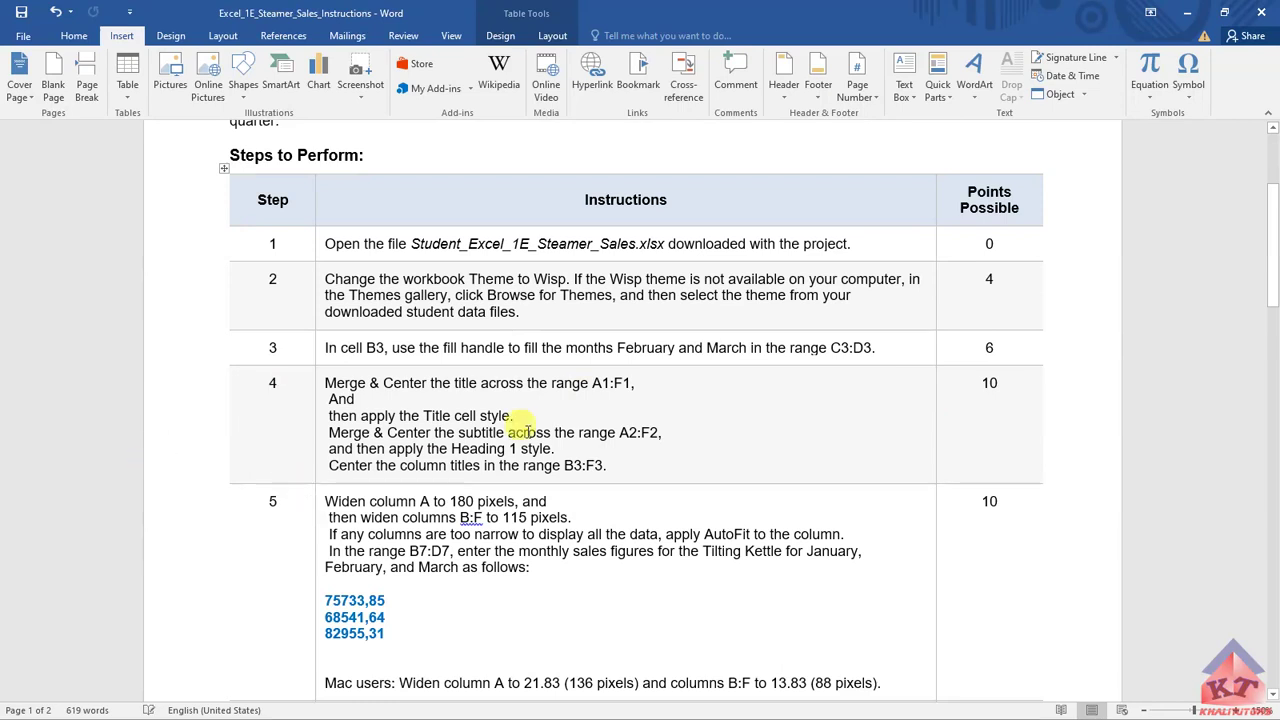